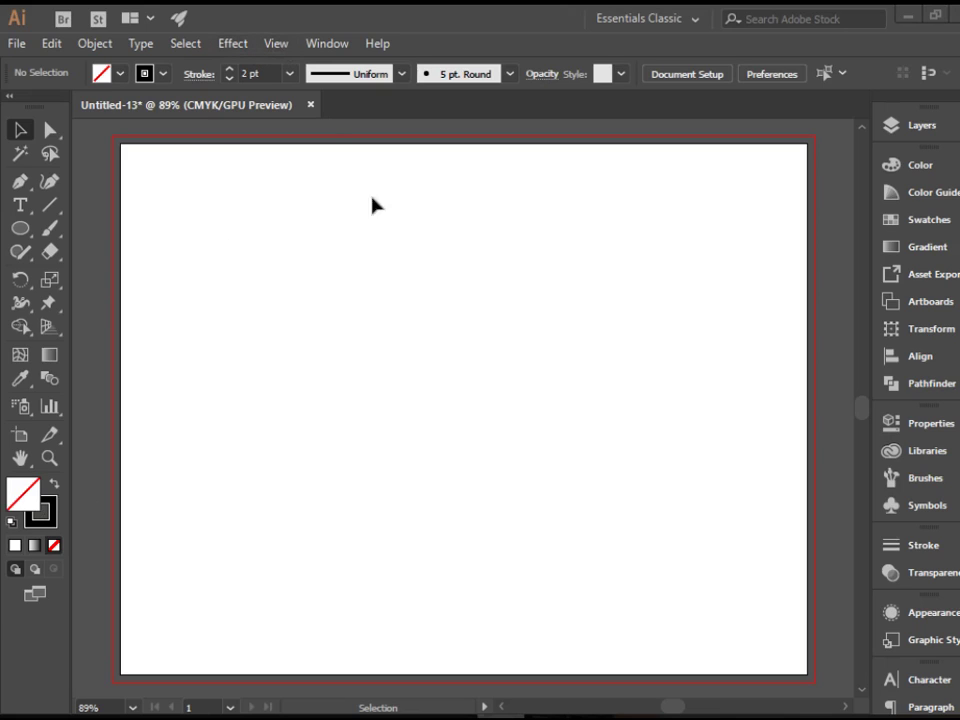
Turn on the grid from the View menu across the empty Untitled-13 artboard.
{"action": "left_click", "coordinate": [276, 44]}
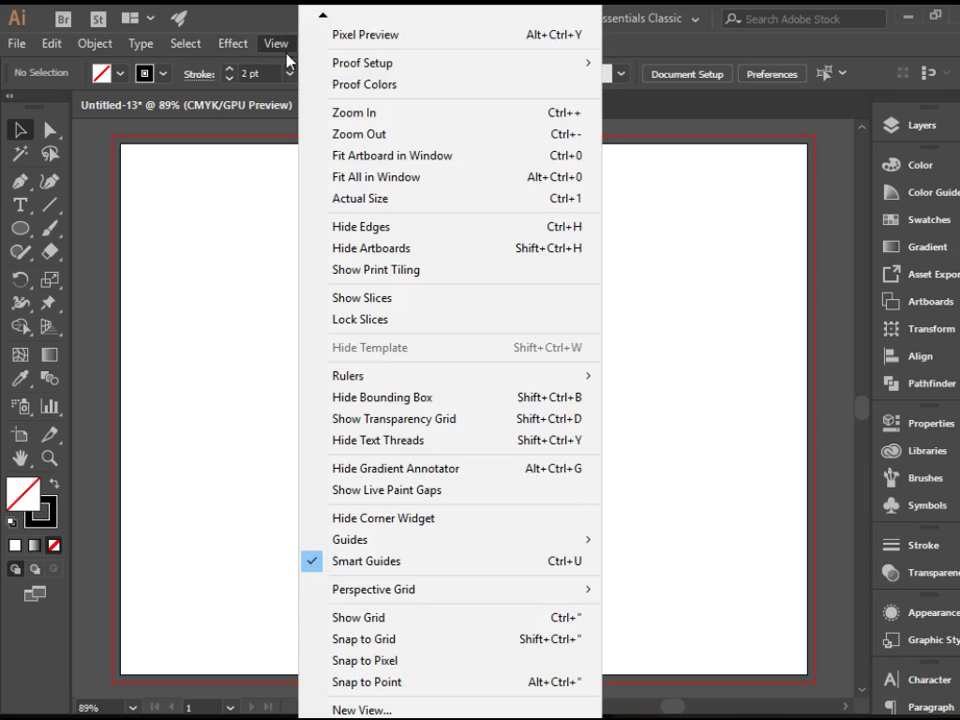
{"action": "left_click", "coordinate": [480, 625]}
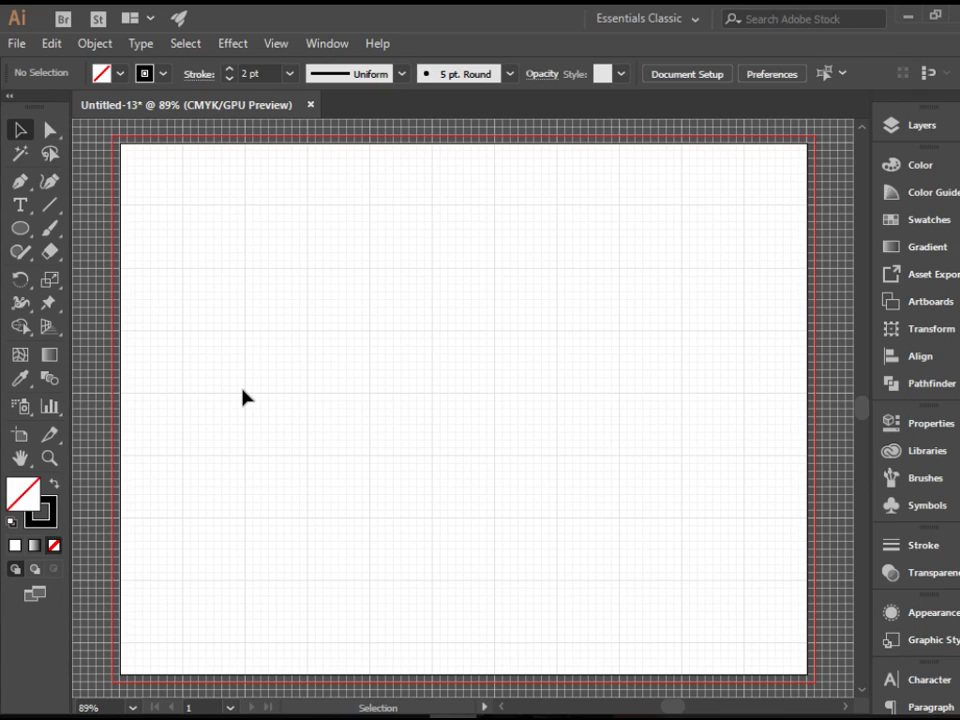
Draw a practice closed triangle with the Pen tool, then delete it.
{"action": "left_click", "coordinate": [21, 183]}
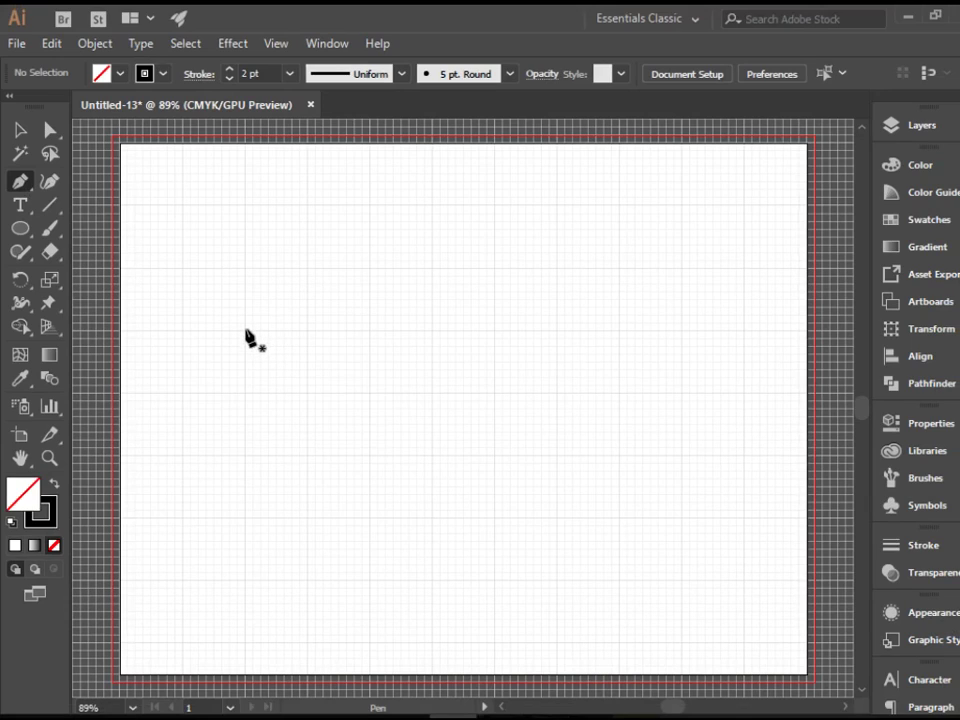
{"action": "left_click", "coordinate": [245, 329]}
{"action": "left_click", "coordinate": [310, 269]}
{"action": "left_click", "coordinate": [371, 385]}
{"action": "left_click", "coordinate": [245, 332]}
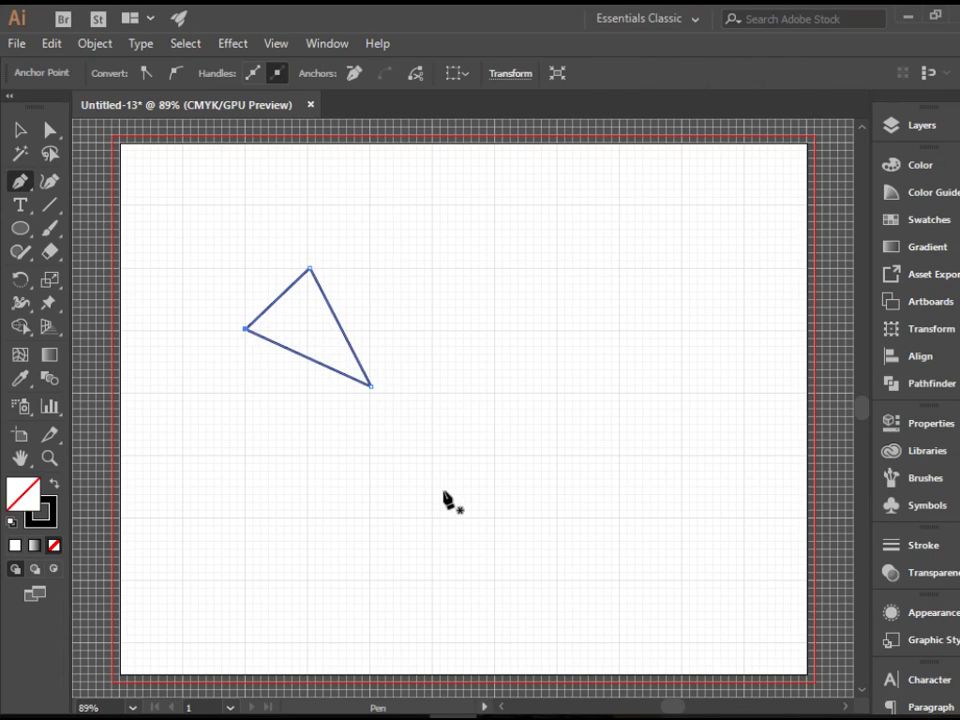
{"action": "key", "text": "Delete"}
{"action": "key", "text": "Delete"}
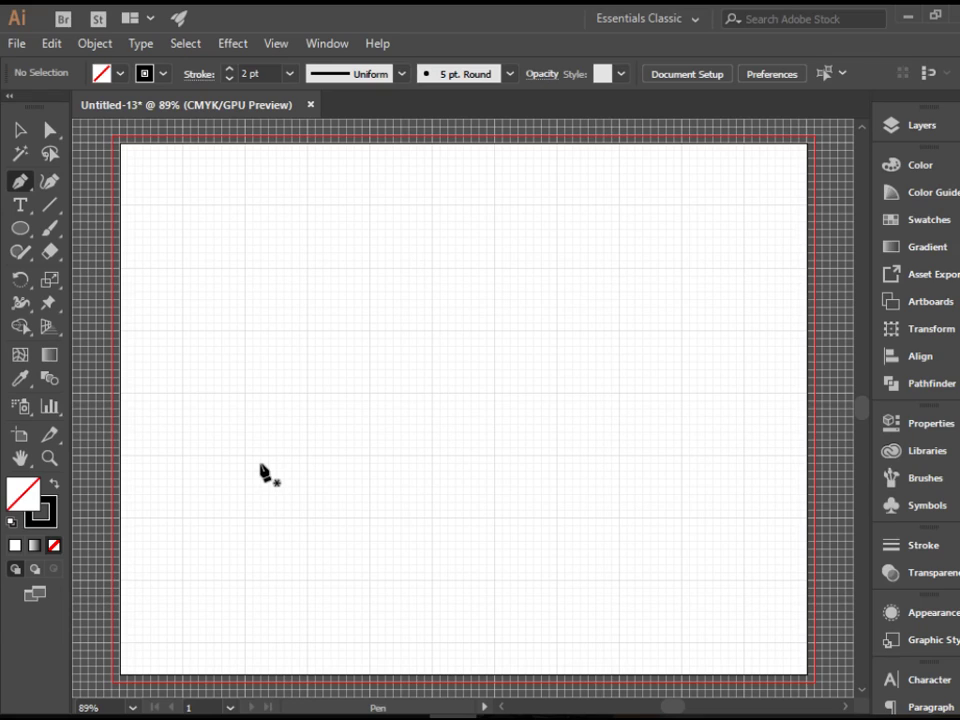
Draw a three-hump wave with six Pen anchors dragged with vertical handles, then end the path.
{"action": "left_click", "coordinate": [245, 338]}
{"action": "left_click_drag", "start_coordinate": [245, 329], "coordinate": [249, 271]}
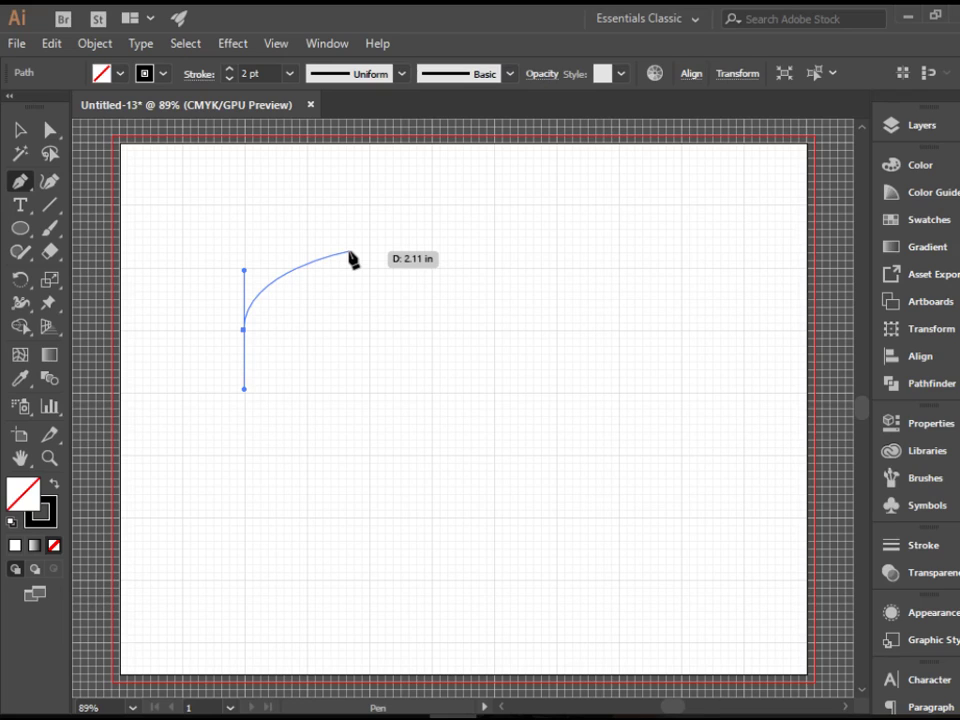
{"action": "left_click_drag", "start_coordinate": [308, 329], "coordinate": [309, 395]}
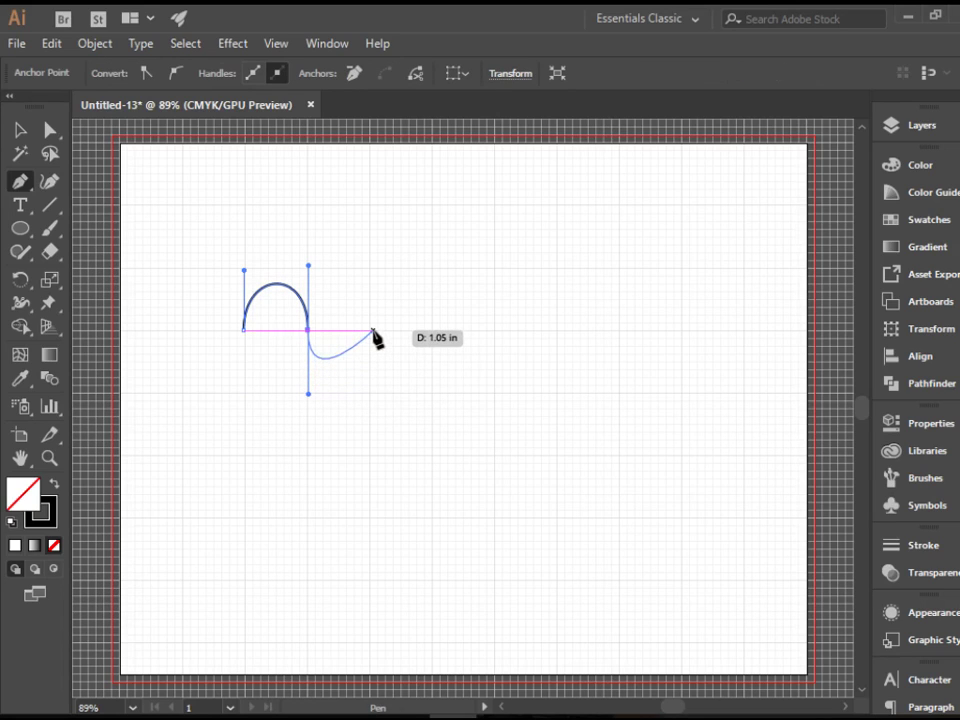
{"action": "left_click_drag", "start_coordinate": [373, 331], "coordinate": [374, 266]}
{"action": "left_click_drag", "start_coordinate": [433, 330], "coordinate": [433, 392]}
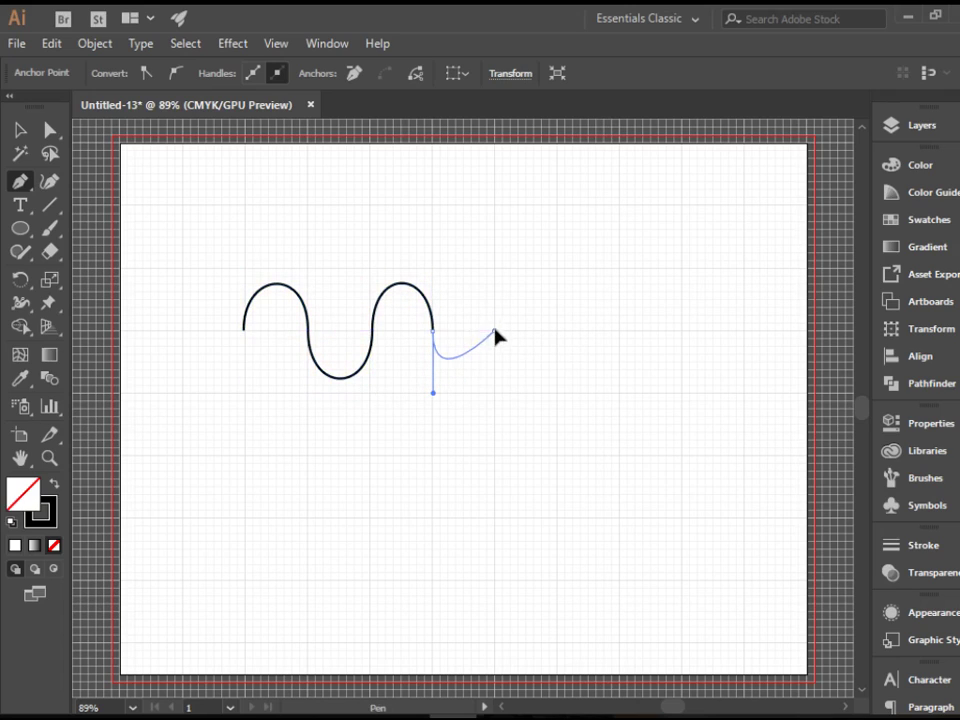
{"action": "left_click_drag", "start_coordinate": [495, 330], "coordinate": [495, 268]}
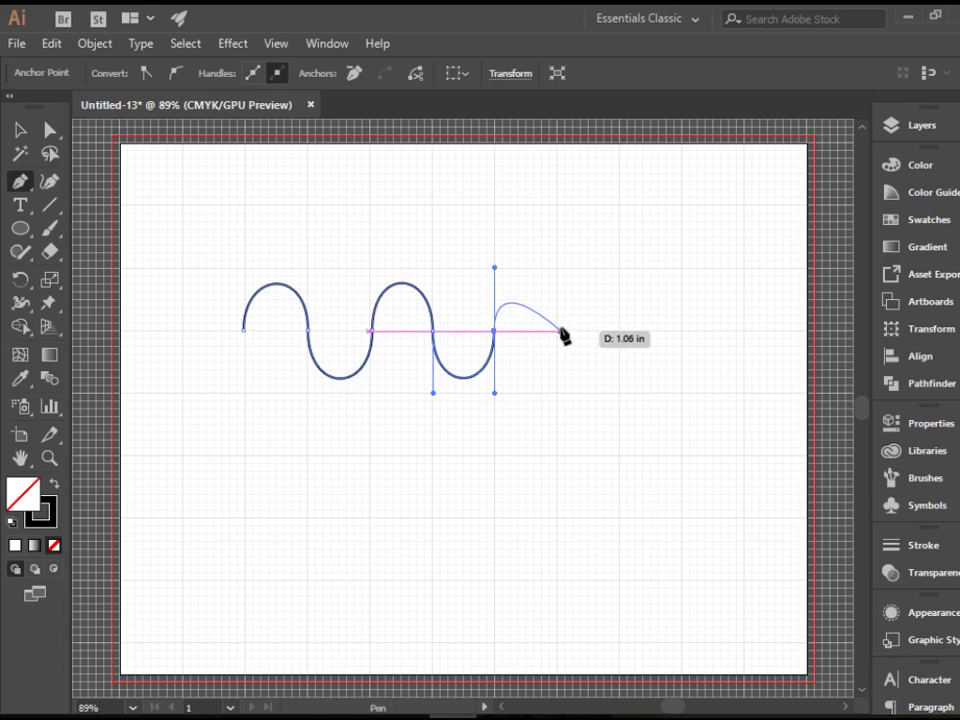
{"action": "left_click_drag", "start_coordinate": [557, 330], "coordinate": [553, 401]}
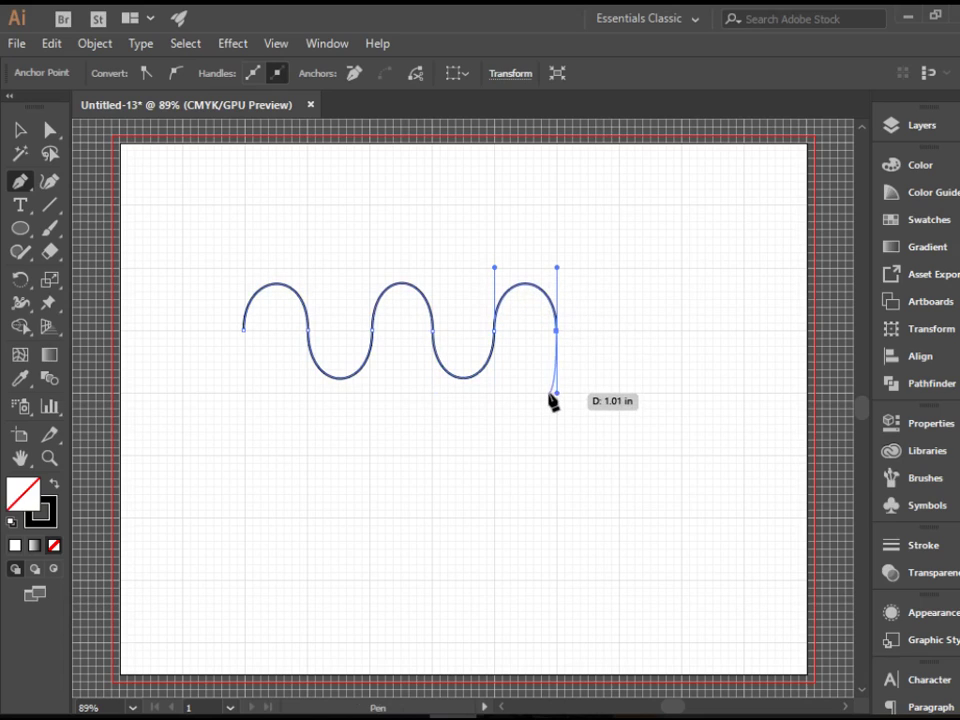
{"action": "key", "text": "Escape"}
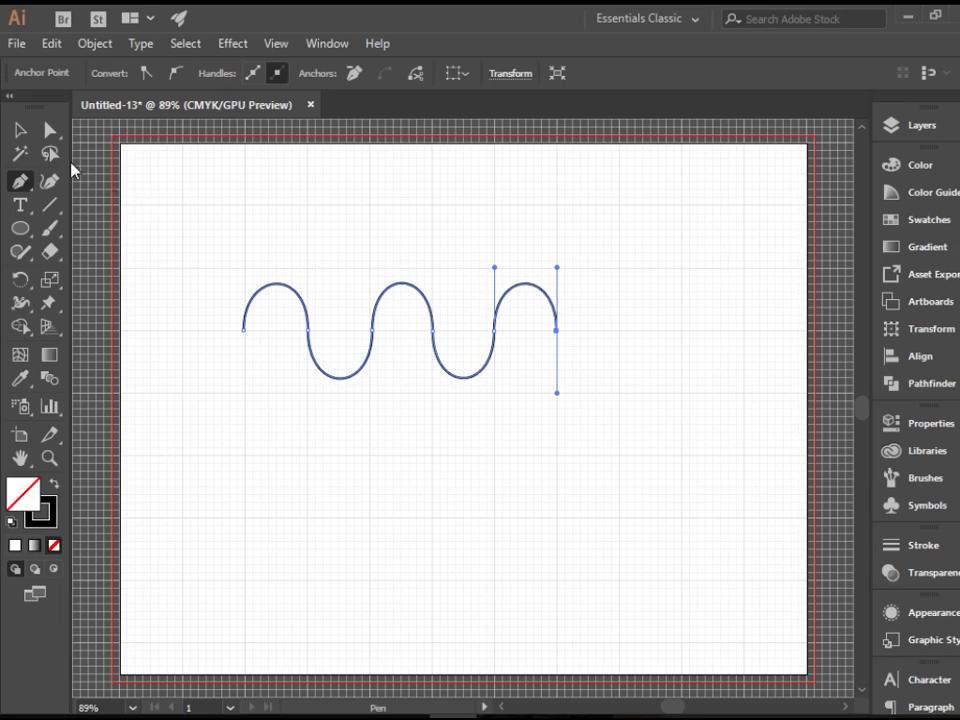
Select the finished wave path with the Selection tool.
{"action": "left_click", "coordinate": [20, 130]}
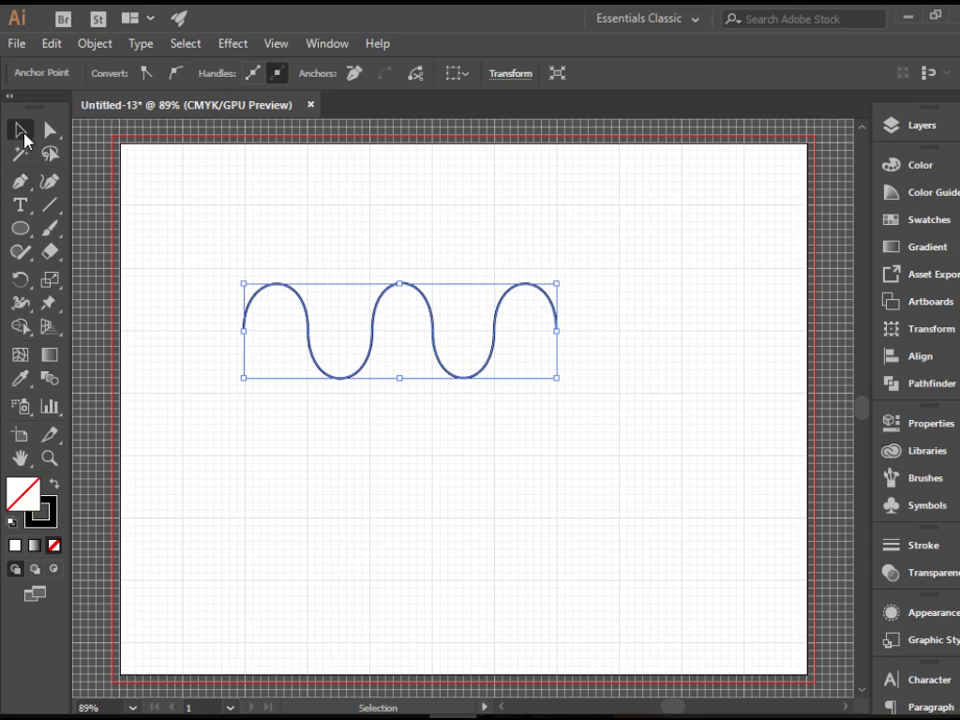
{"action": "left_click", "coordinate": [561, 224]}
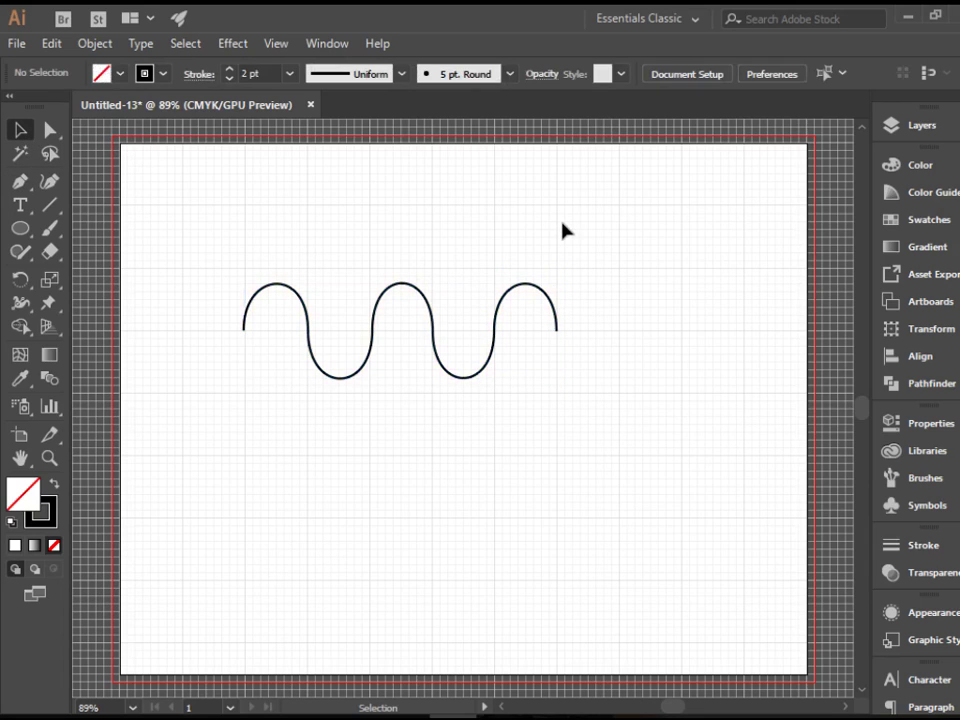
{"action": "left_click", "coordinate": [311, 338]}
{"action": "left_click", "coordinate": [352, 268]}
{"action": "left_click", "coordinate": [491, 369]}
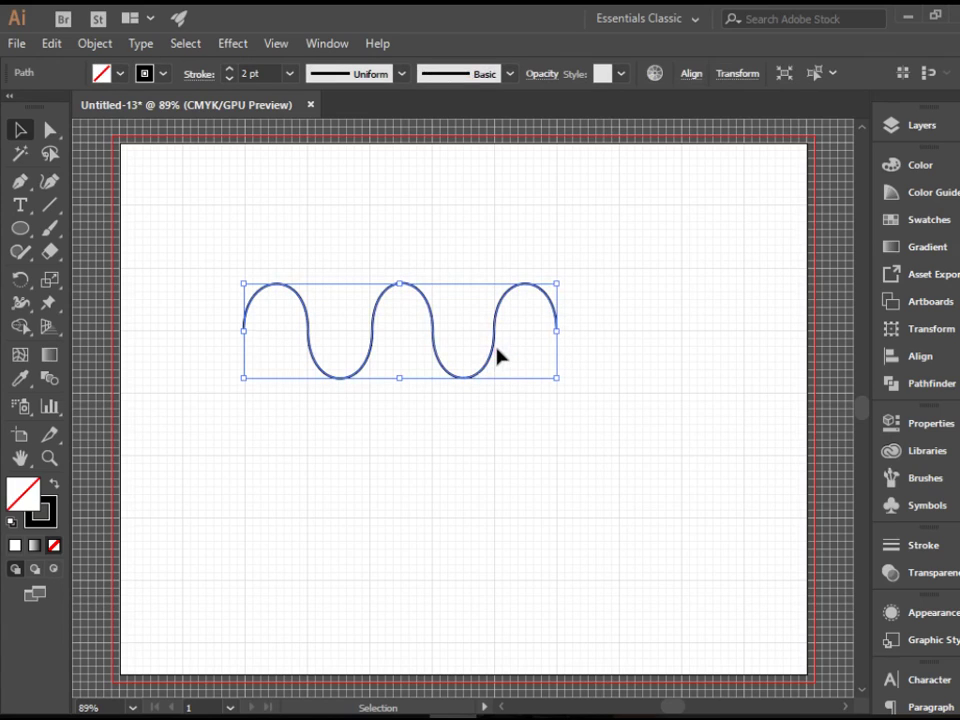
Delete the wave and start a new Pen path with a first upward arch.
{"action": "key", "text": "Delete"}
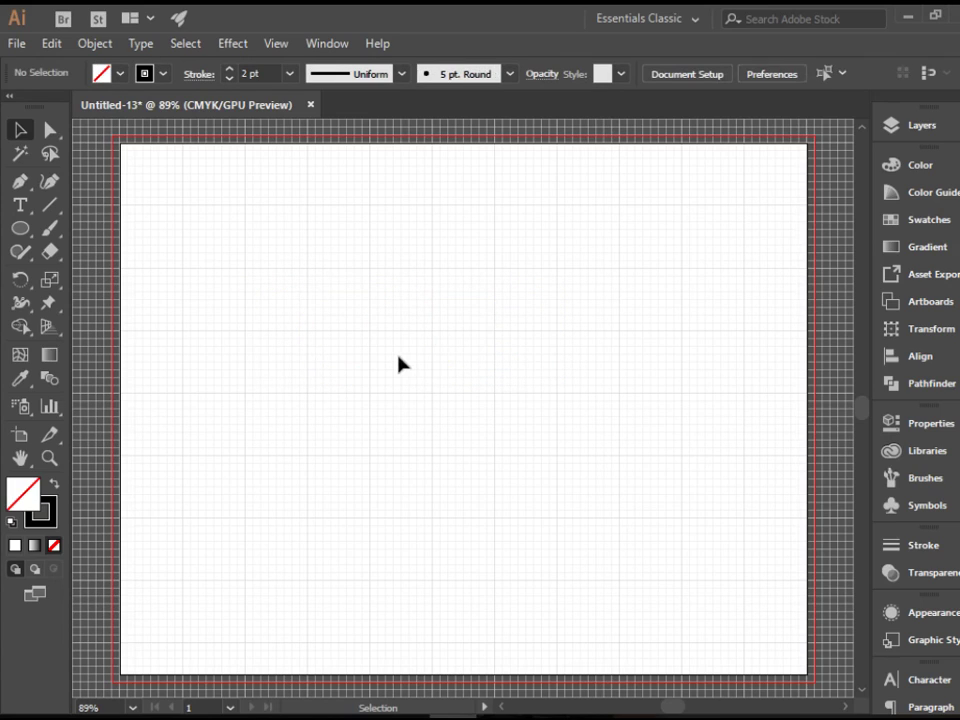
{"action": "key", "text": "p"}
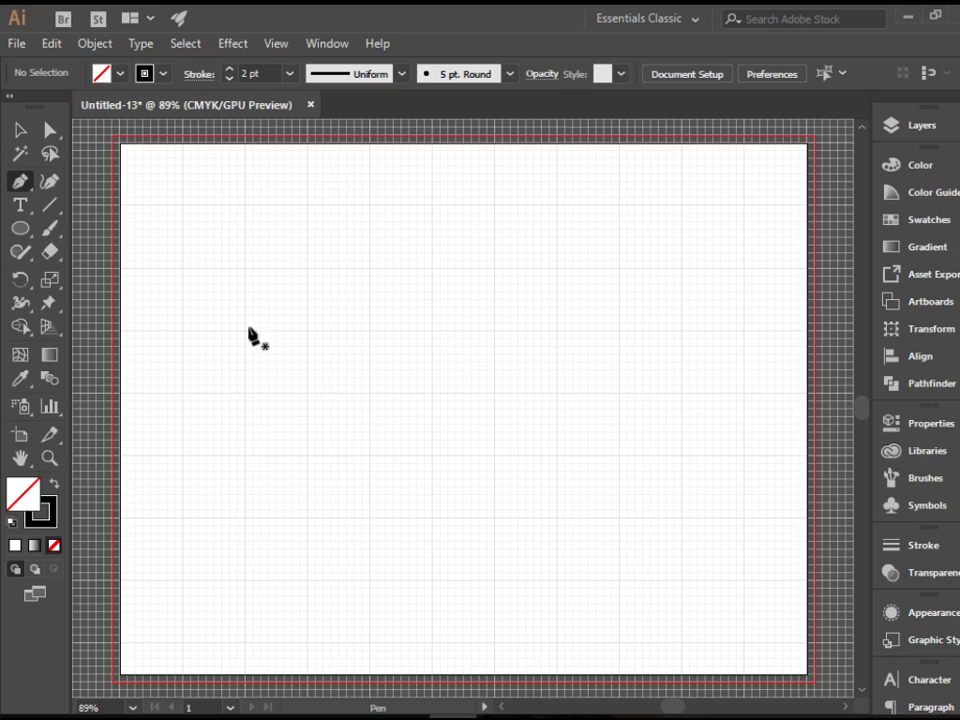
{"action": "left_click_drag", "start_coordinate": [246, 329], "coordinate": [246, 272]}
{"action": "left_click_drag", "start_coordinate": [306, 330], "coordinate": [310, 399]}
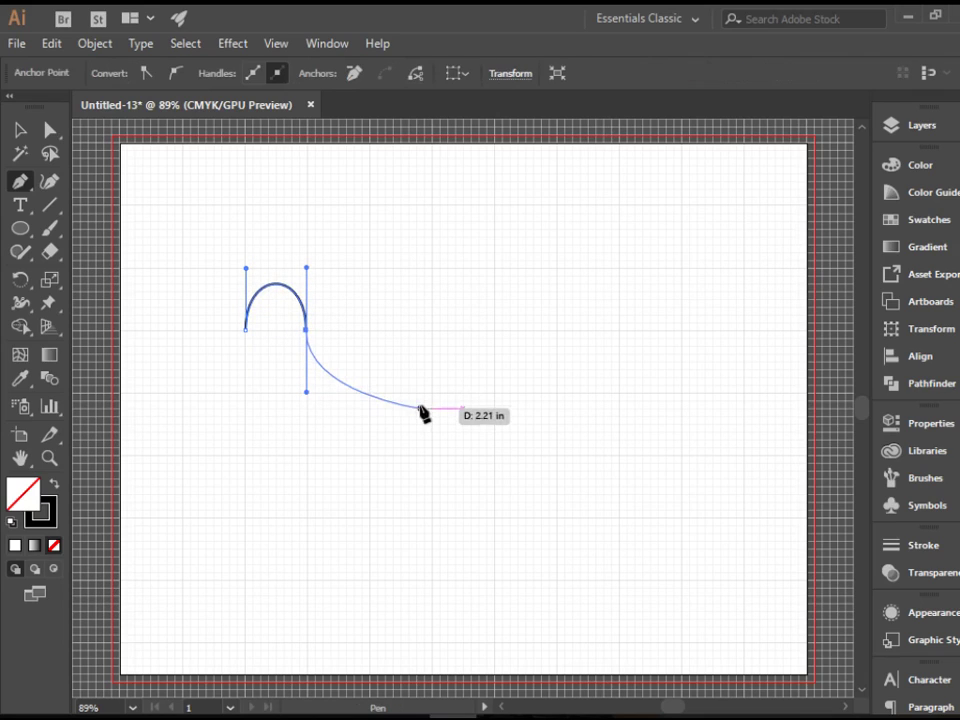
{"action": "left_click", "coordinate": [307, 394]}
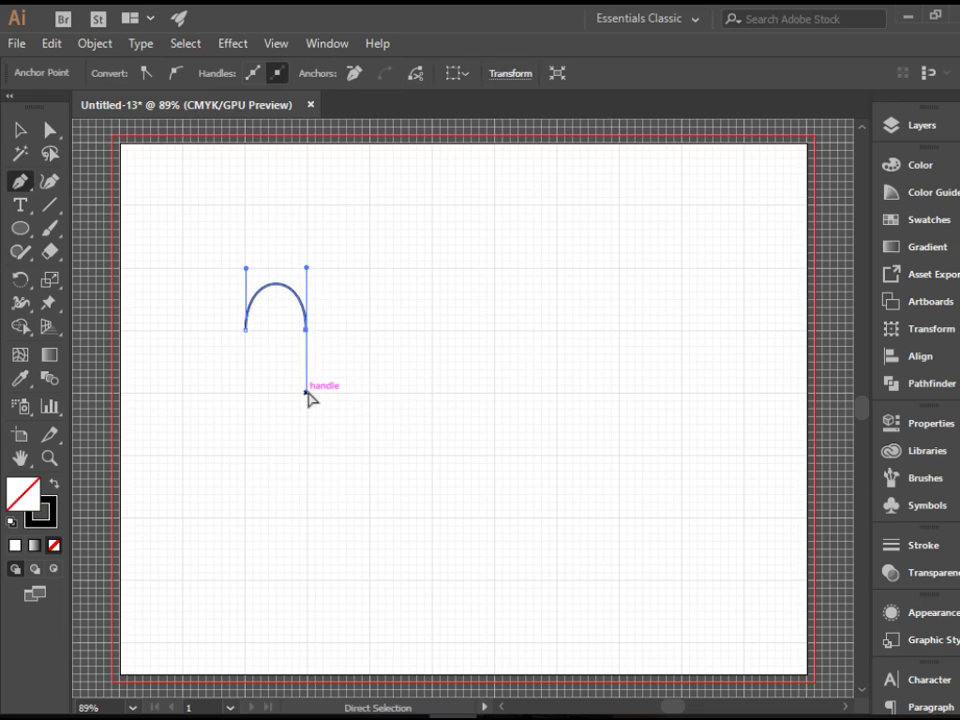
{"action": "left_click", "coordinate": [310, 395]}
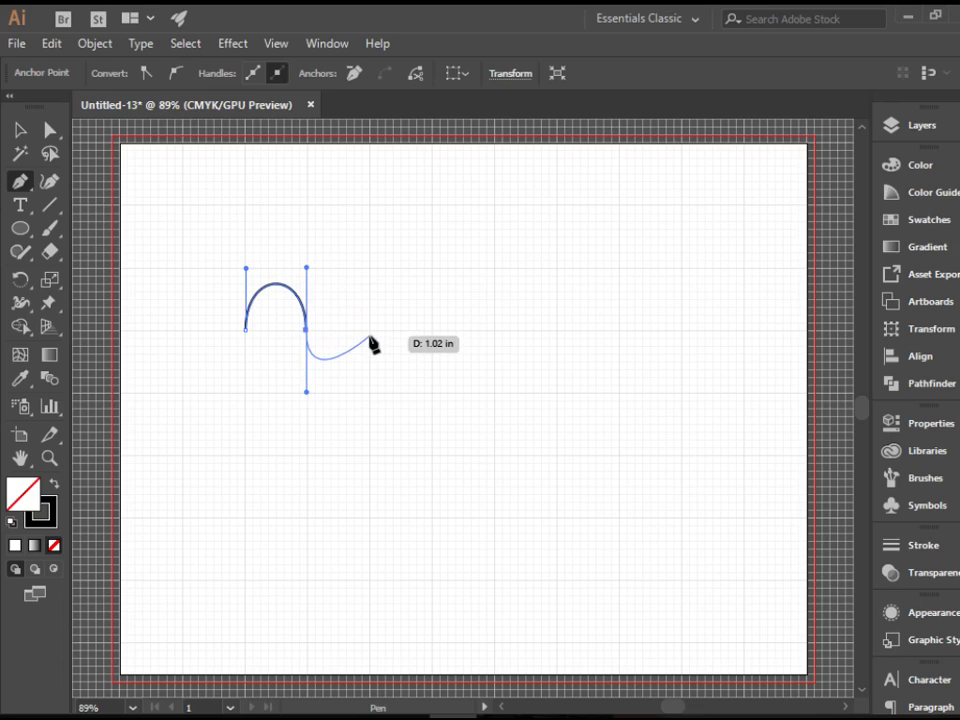
Alt-drag anchor handles upward and add anchors to build the remaining arches with pointed joins.
{"action": "key", "text": "alt"}
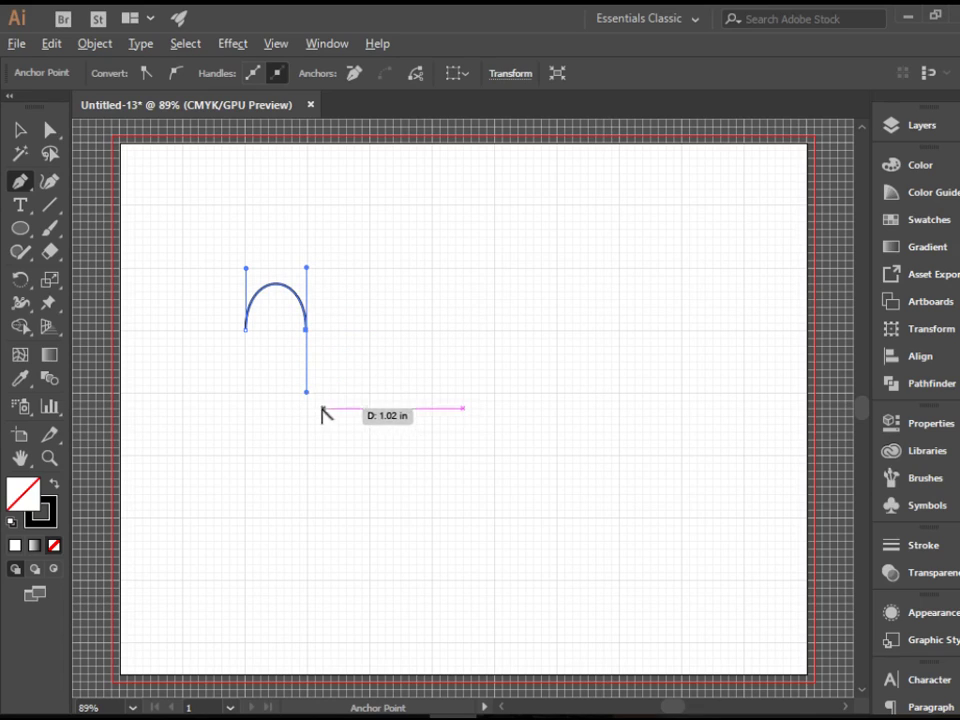
{"action": "left_click_drag", "start_coordinate": [306, 392], "coordinate": [311, 268]}
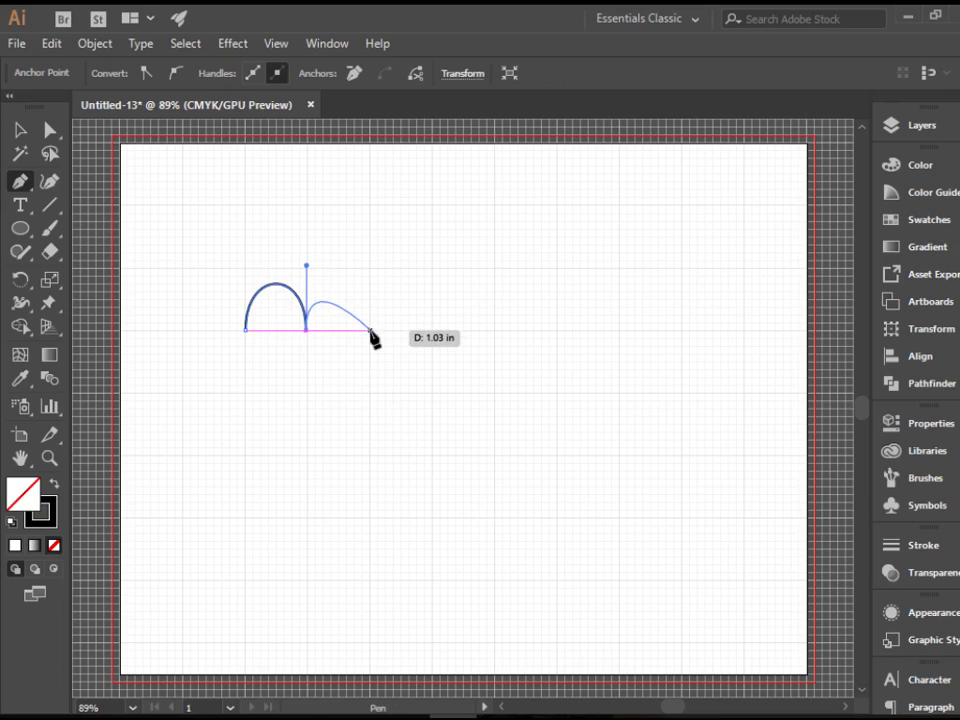
{"action": "left_click_drag", "start_coordinate": [372, 332], "coordinate": [371, 393]}
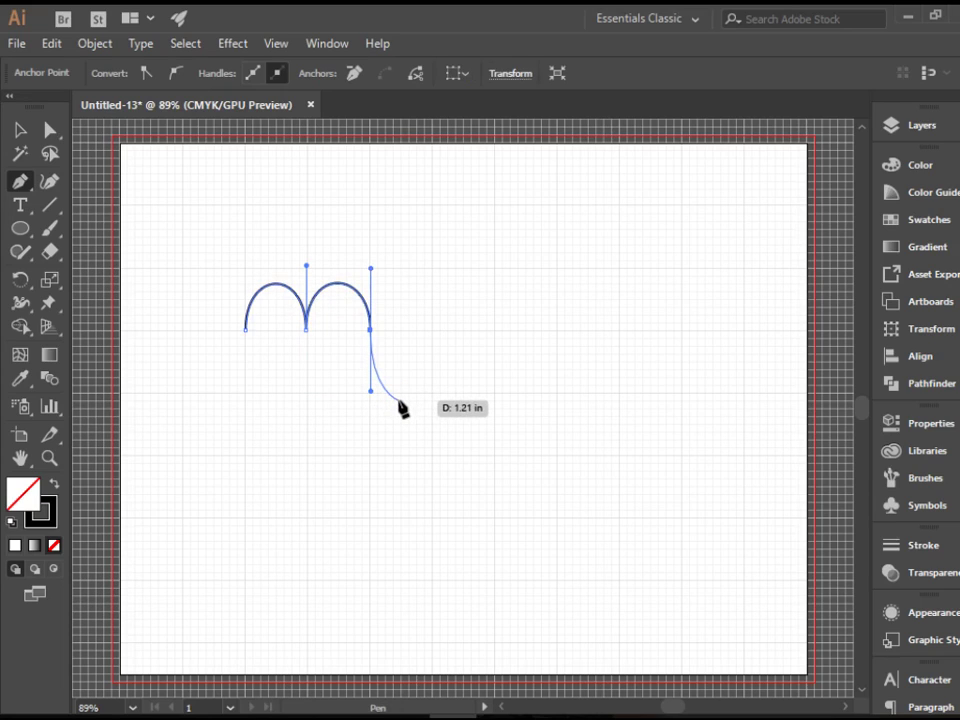
{"action": "left_click_drag", "start_coordinate": [371, 392], "coordinate": [393, 282]}
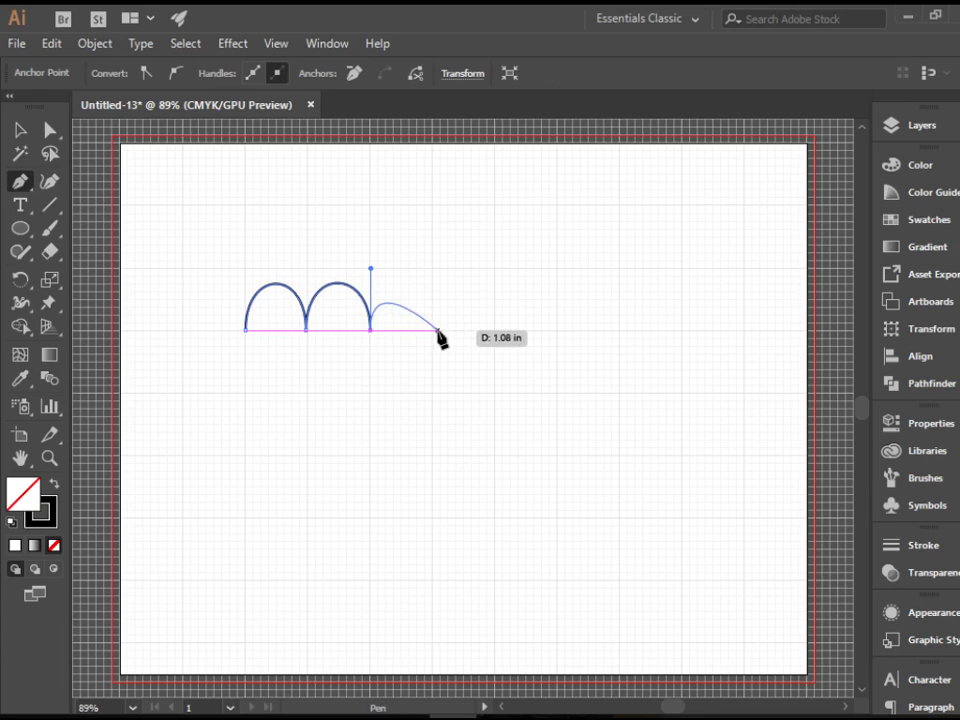
{"action": "mouse_move", "coordinate": [432, 330]}
{"action": "left_mouse_down"}
{"action": "mouse_move", "coordinate": [437, 399]}
{"action": "mouse_move", "coordinate": [432, 330]}
{"action": "left_mouse_up"}
{"action": "left_click_drag", "start_coordinate": [478, 288], "coordinate": [435, 272]}
{"action": "left_click_drag", "start_coordinate": [493, 330], "coordinate": [493, 394]}
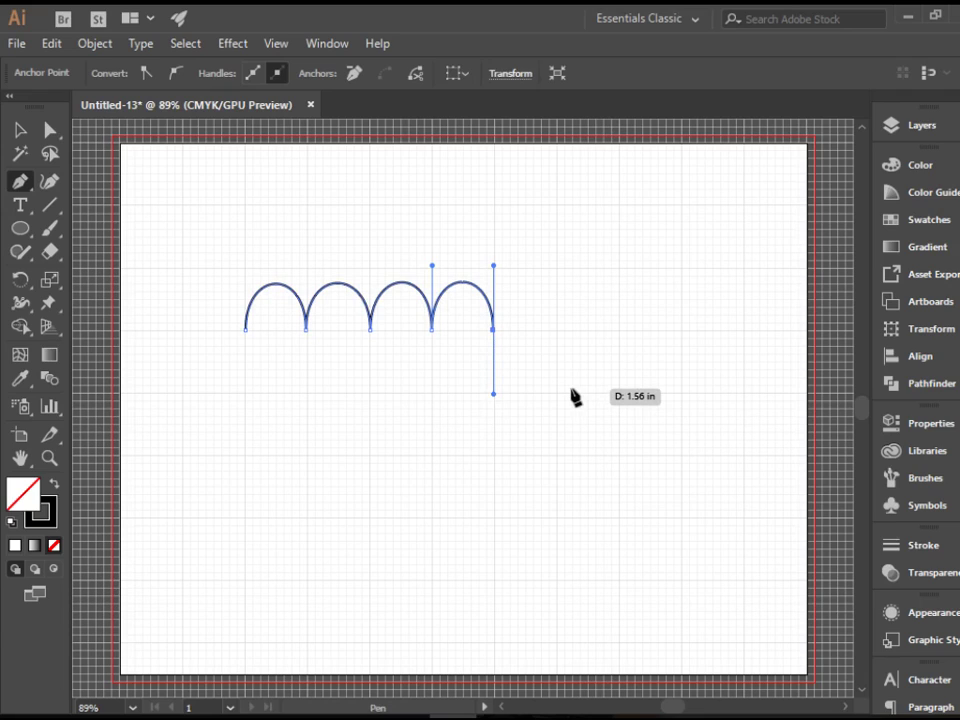
Delete the arches, draw a trial path of downward arcs, then undo it.
{"action": "key", "text": "ctrl+z"}
{"action": "key", "text": "Delete"}
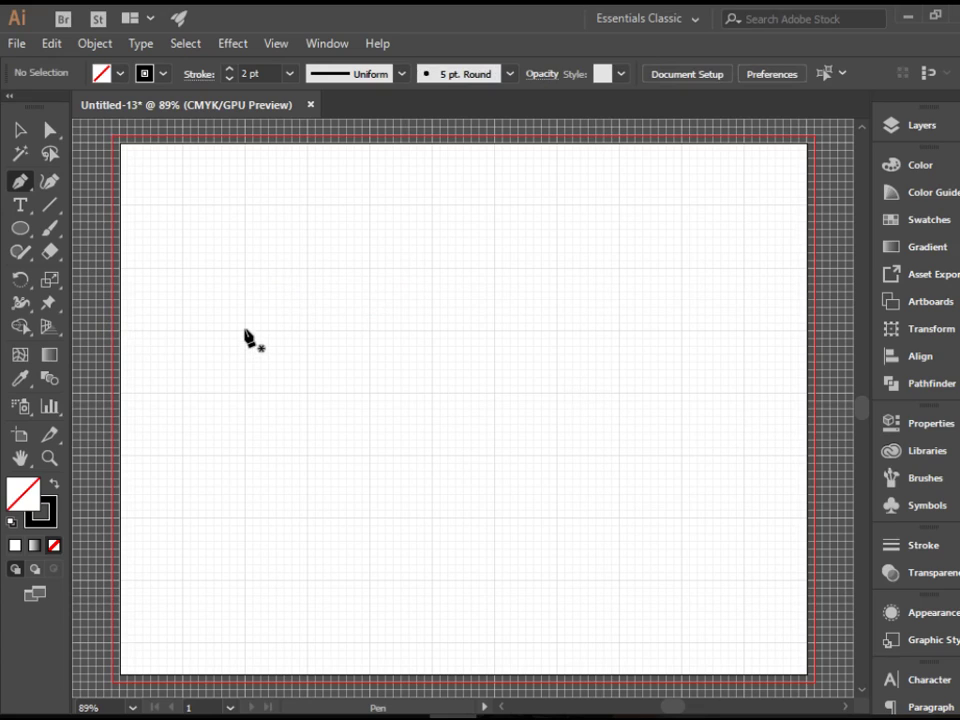
{"action": "left_click_drag", "start_coordinate": [245, 329], "coordinate": [247, 397]}
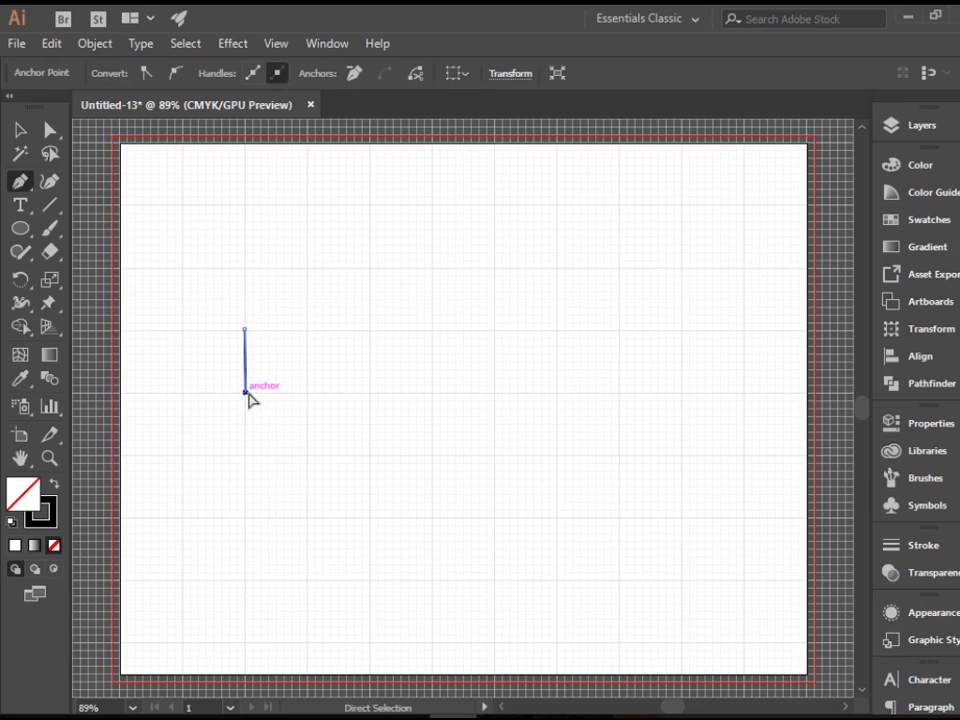
{"action": "left_click_drag", "start_coordinate": [306, 328], "coordinate": [311, 399]}
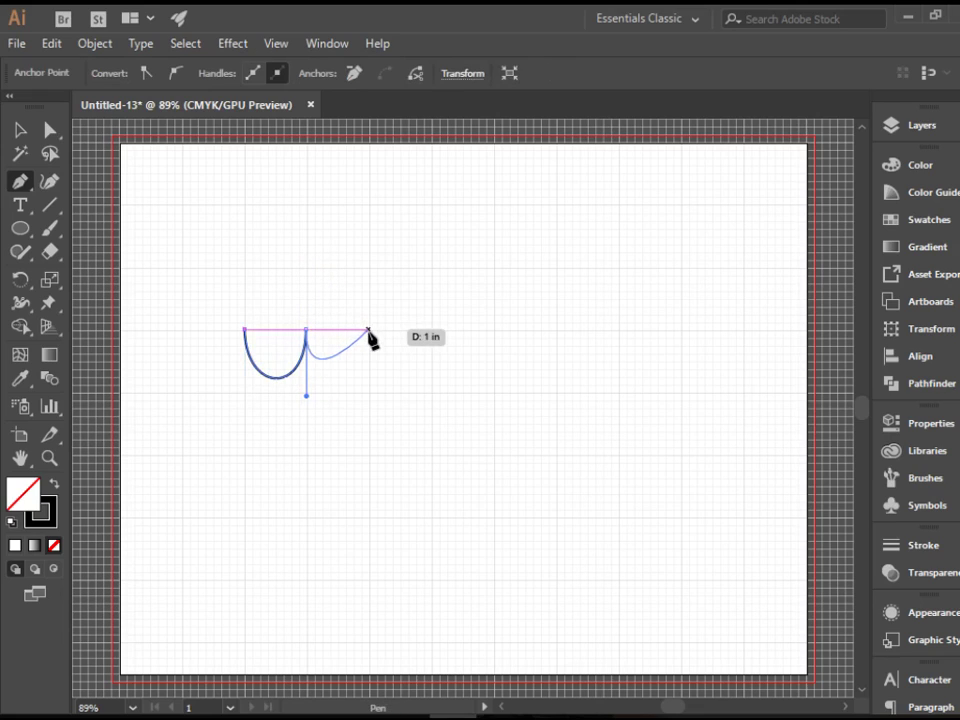
{"action": "left_click_drag", "start_coordinate": [369, 330], "coordinate": [368, 396]}
{"action": "left_click_drag", "start_coordinate": [430, 328], "coordinate": [430, 263]}
{"action": "key", "text": "Escape"}
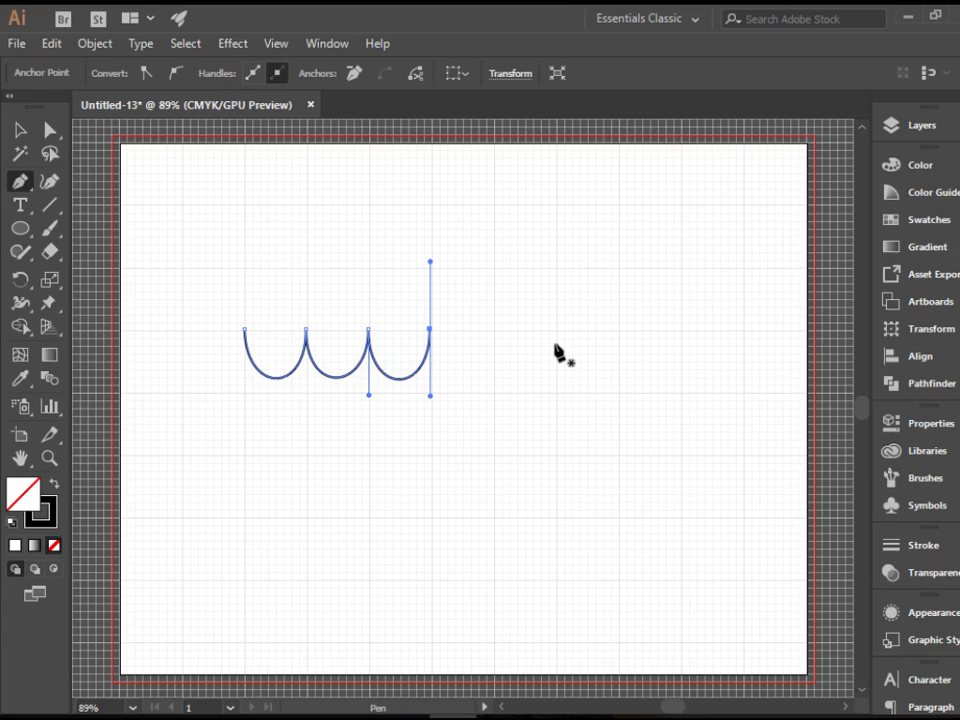
{"action": "key", "text": "ctrl+z"}
{"action": "key", "text": "ctrl+z"}
{"action": "key", "text": "ctrl+z"}
{"action": "key", "text": "ctrl+z"}
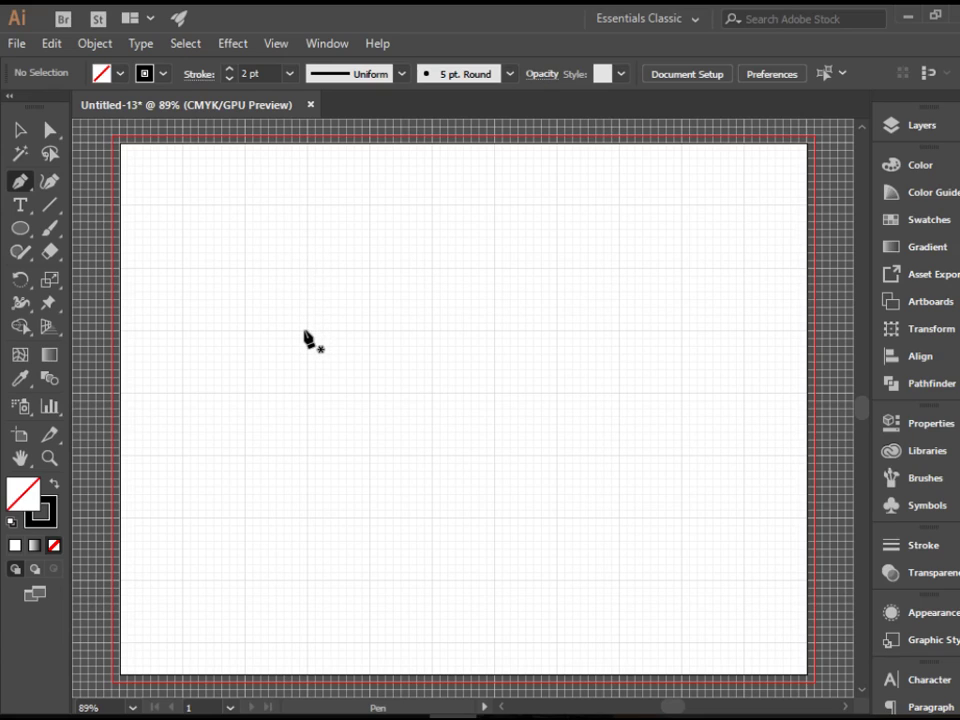
Drag five Pen anchors with diagonal handles into two slanted S-curves, then finish and deselect.
{"action": "left_click_drag", "start_coordinate": [304, 333], "coordinate": [245, 269]}
{"action": "left_click_drag", "start_coordinate": [370, 330], "coordinate": [433, 390]}
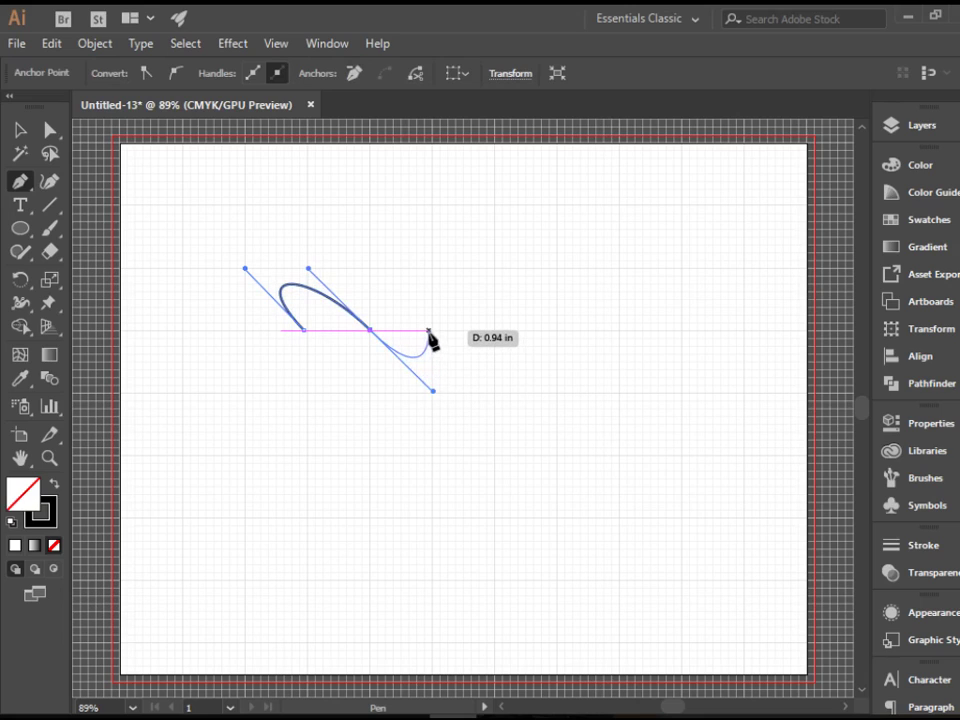
{"action": "left_click_drag", "start_coordinate": [430, 331], "coordinate": [370, 268]}
{"action": "left_click_drag", "start_coordinate": [495, 331], "coordinate": [553, 391]}
{"action": "left_click_drag", "start_coordinate": [560, 331], "coordinate": [497, 275]}
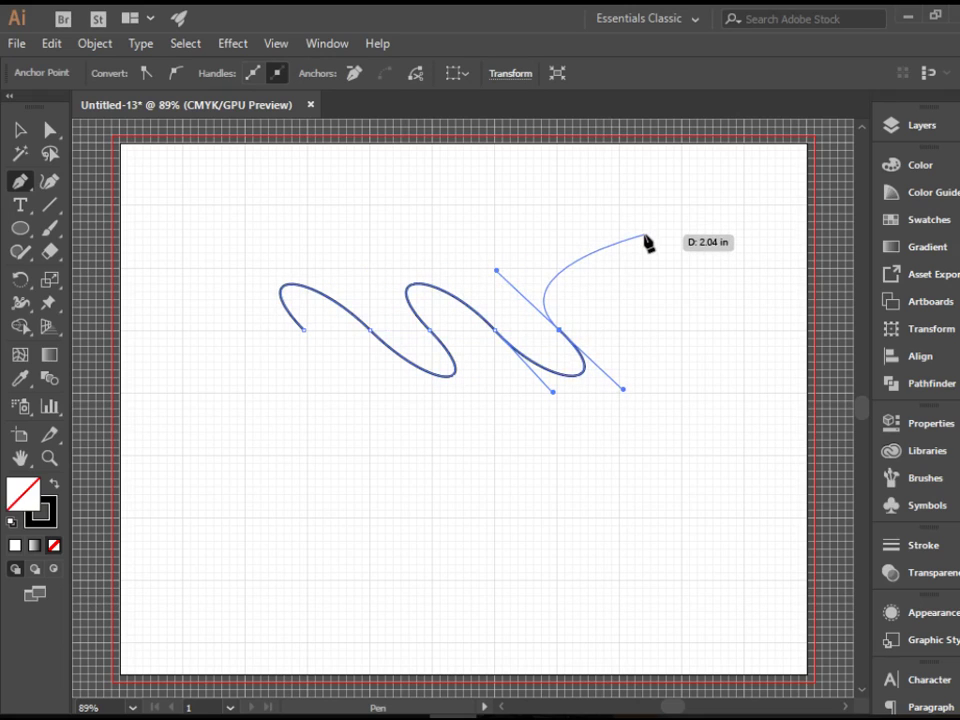
{"action": "key", "text": "Escape"}
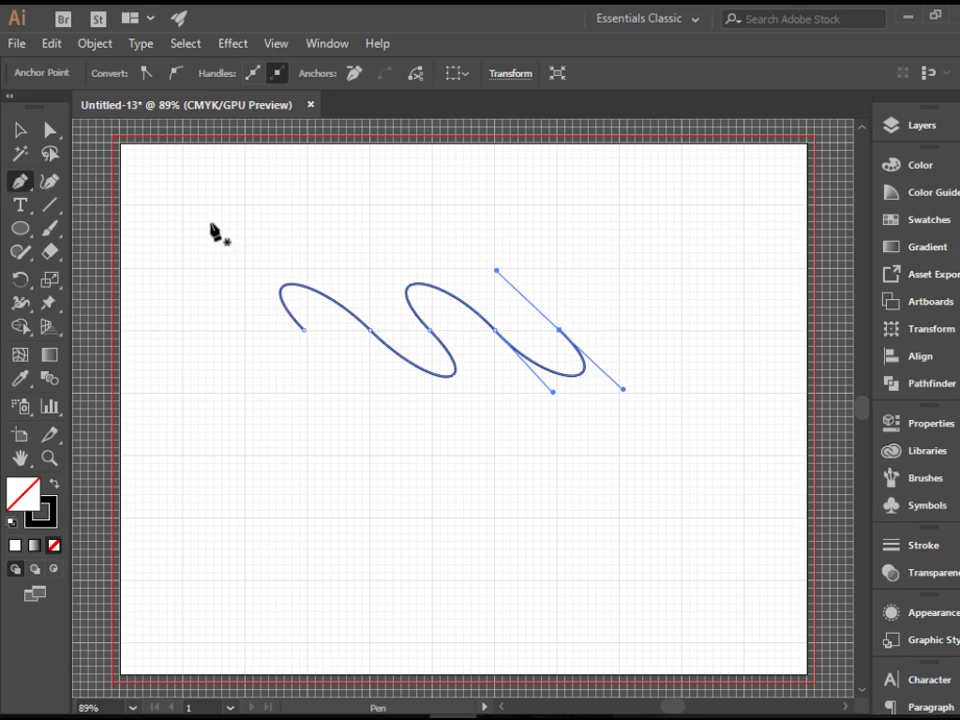
{"action": "left_click", "coordinate": [19, 130]}
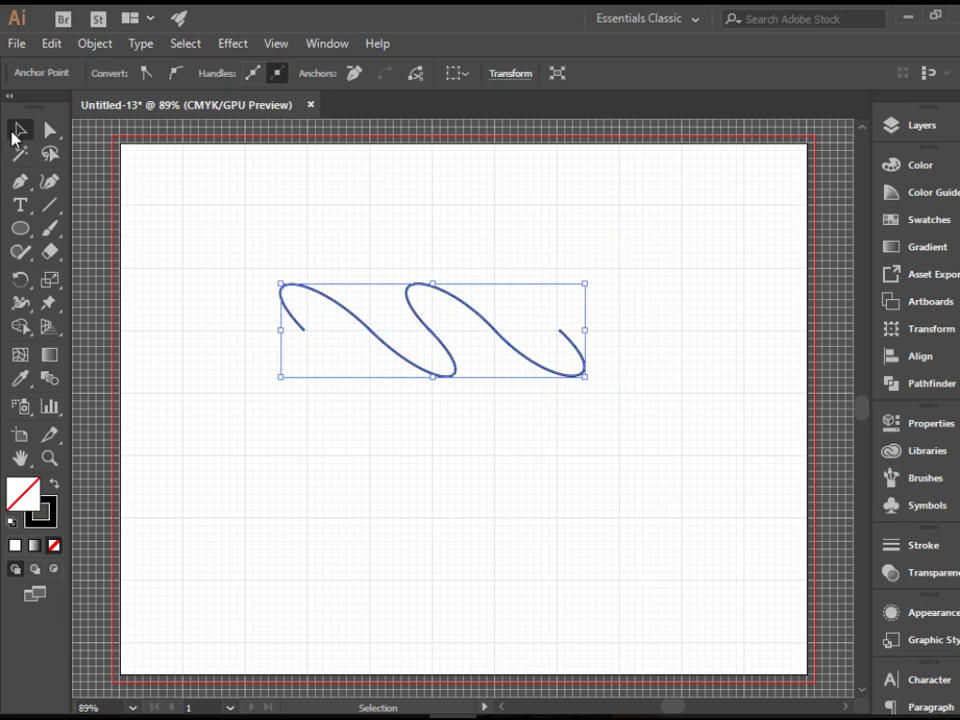
{"action": "left_click", "coordinate": [222, 190]}
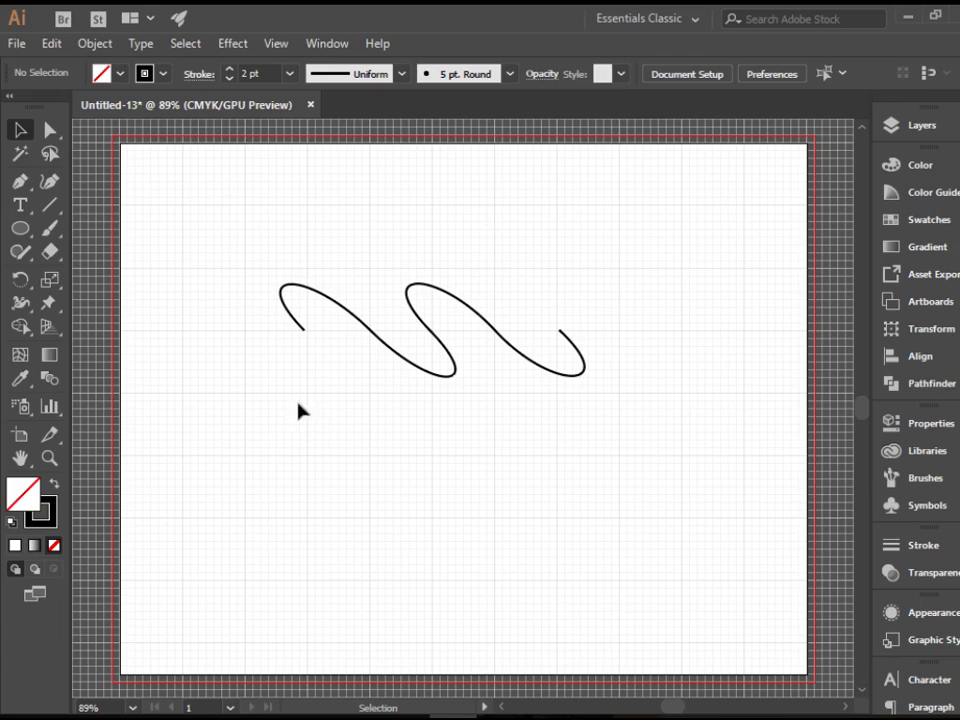
With Direct Selection, swing the second loop's anchor handles upright and shorten them.
{"action": "left_click_drag", "start_coordinate": [245, 248], "coordinate": [606, 456]}
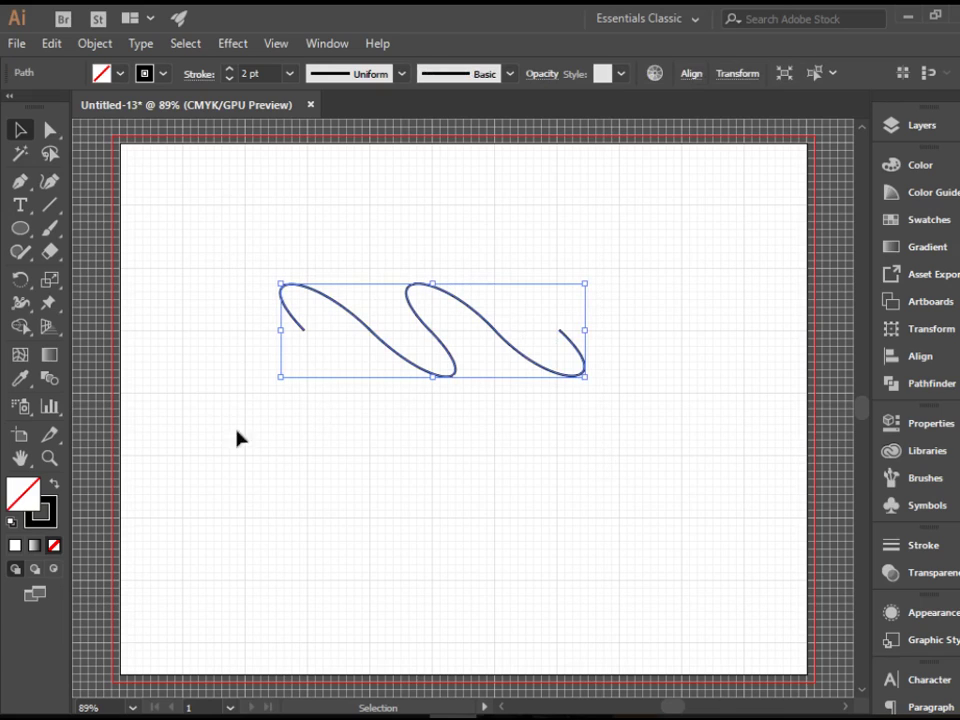
{"action": "left_click", "coordinate": [238, 247]}
{"action": "left_click", "coordinate": [48, 131]}
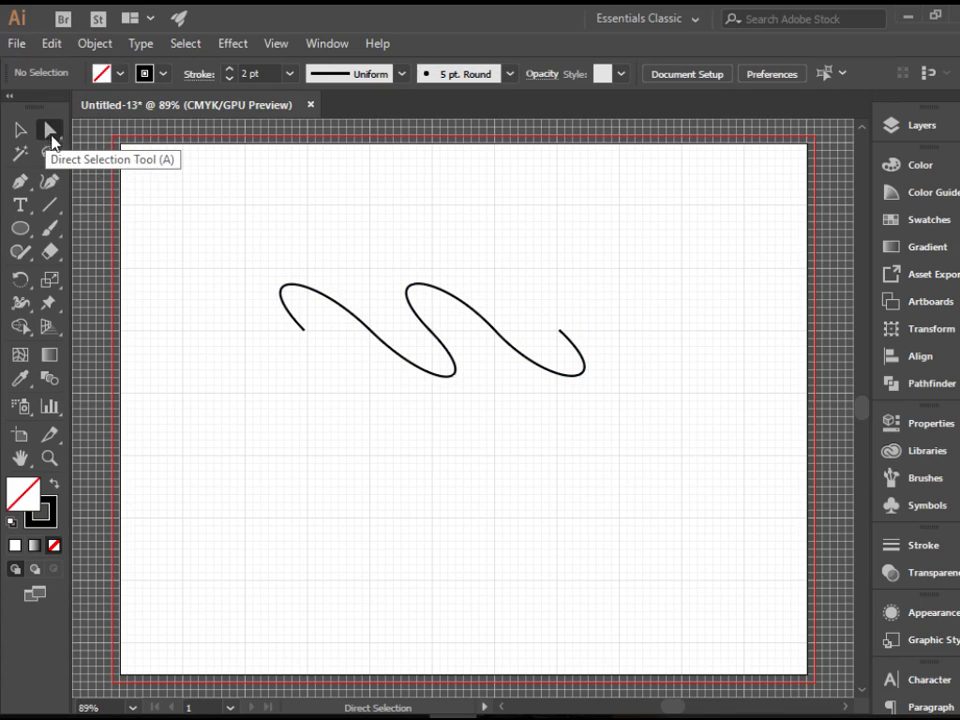
{"action": "left_click", "coordinate": [493, 334]}
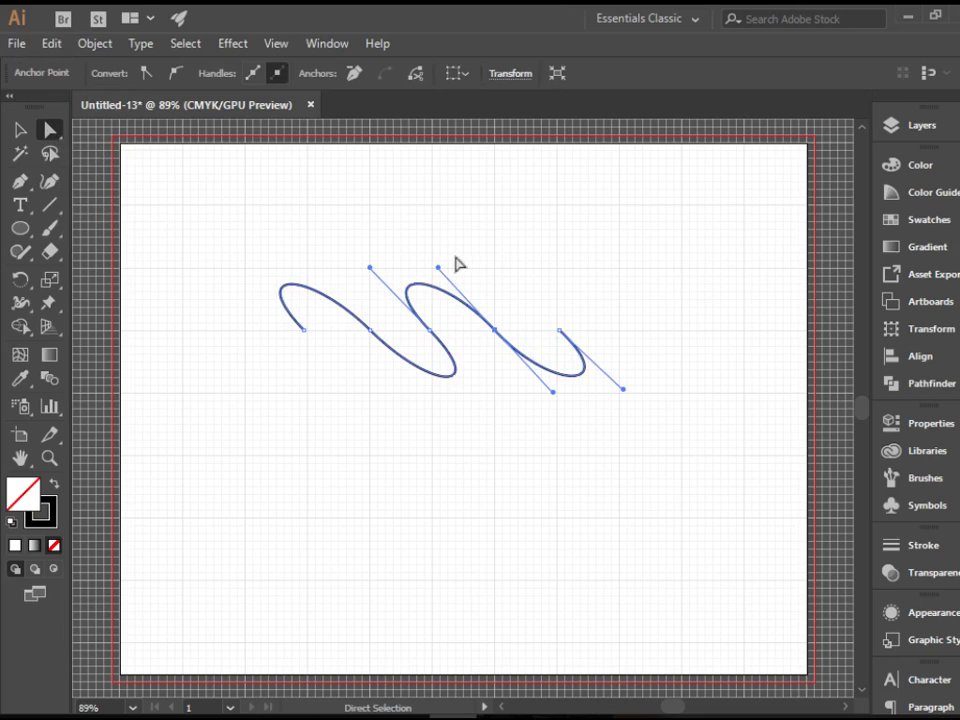
{"action": "left_click_drag", "start_coordinate": [437, 271], "coordinate": [497, 278]}
{"action": "left_click_drag", "start_coordinate": [498, 414], "coordinate": [496, 361]}
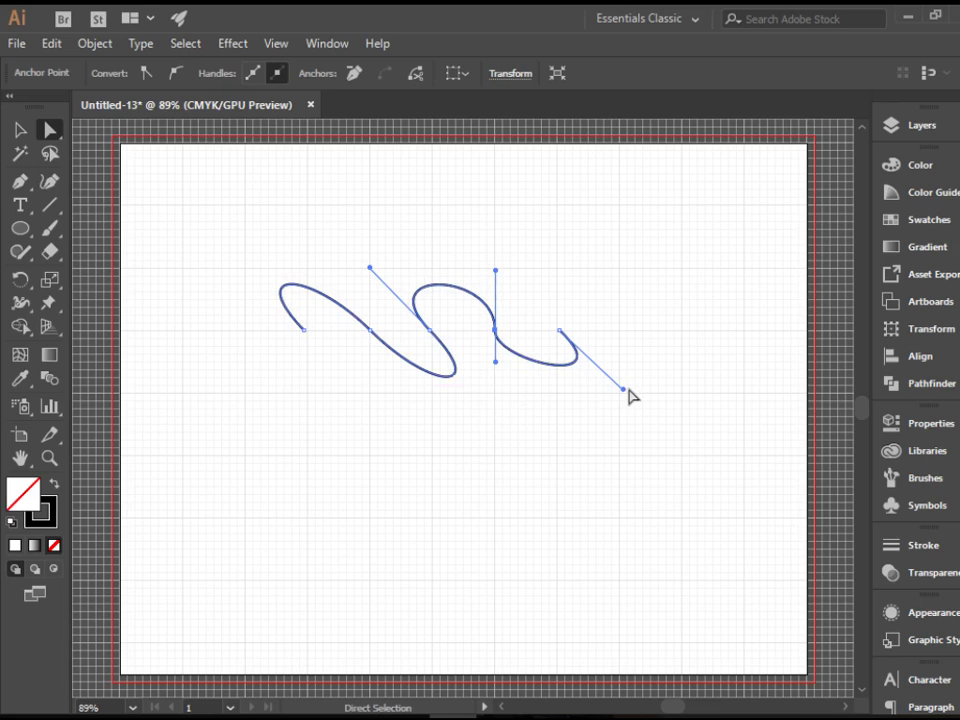
{"action": "left_click_drag", "start_coordinate": [624, 389], "coordinate": [495, 399]}
{"action": "left_click", "coordinate": [373, 358]}
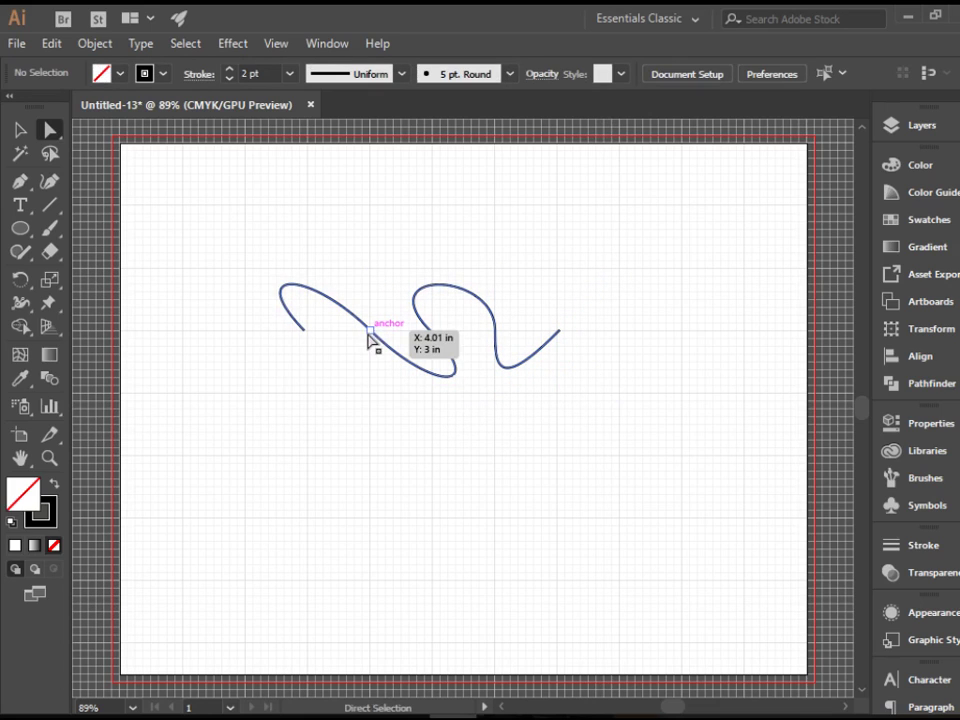
Make the first loop's anchor handle vertical and shorter, then check and deselect the path.
{"action": "left_click", "coordinate": [371, 331]}
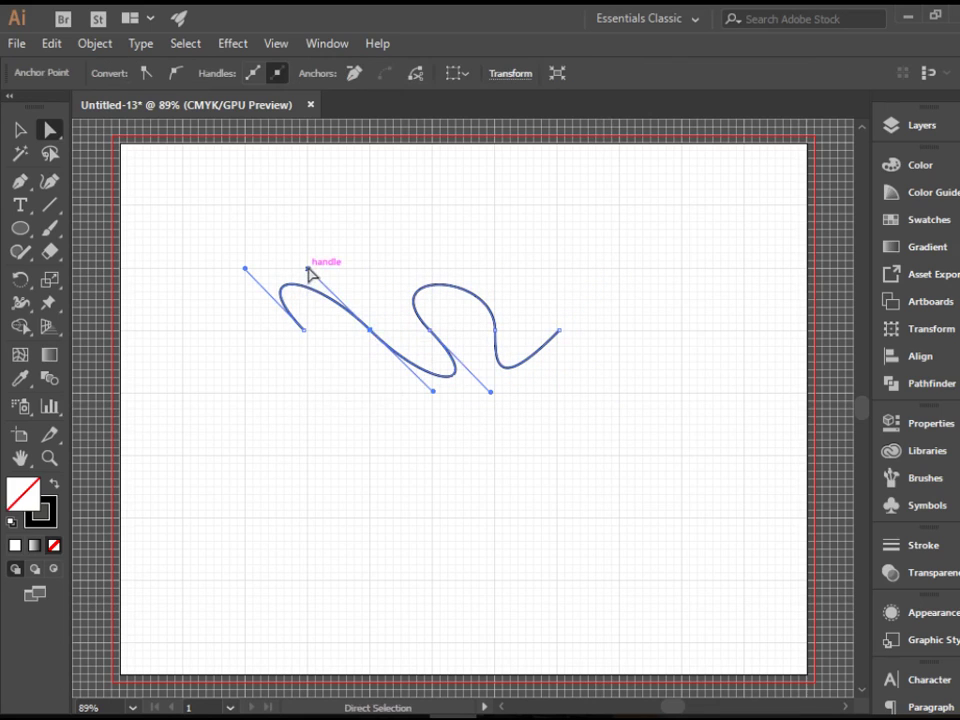
{"action": "left_click_drag", "start_coordinate": [309, 269], "coordinate": [370, 269]}
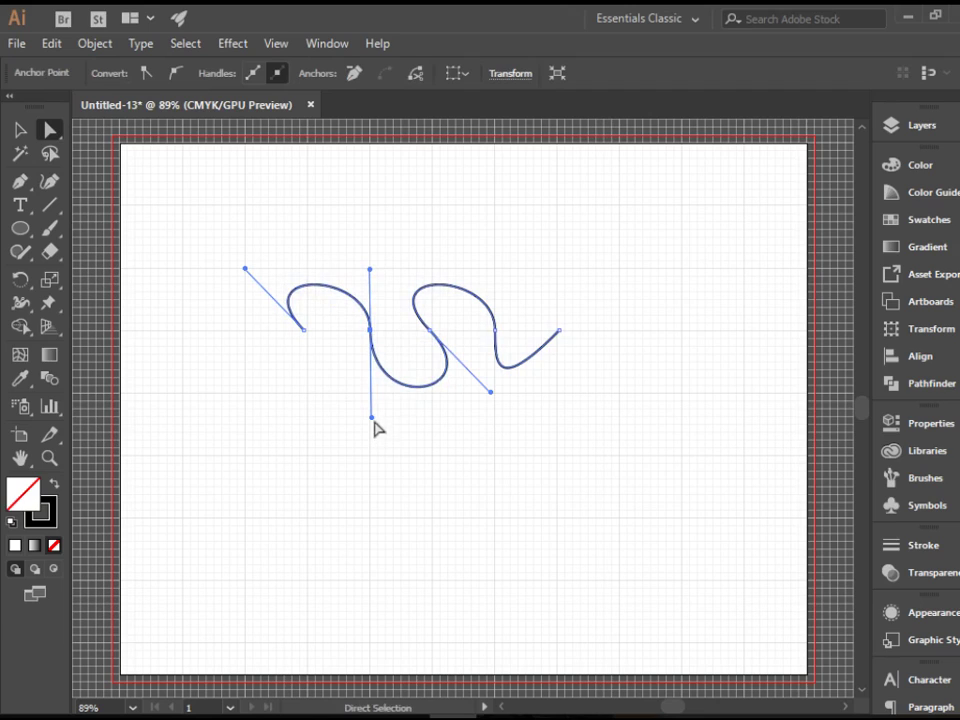
{"action": "left_click_drag", "start_coordinate": [371, 417], "coordinate": [371, 370]}
{"action": "left_click", "coordinate": [424, 403]}
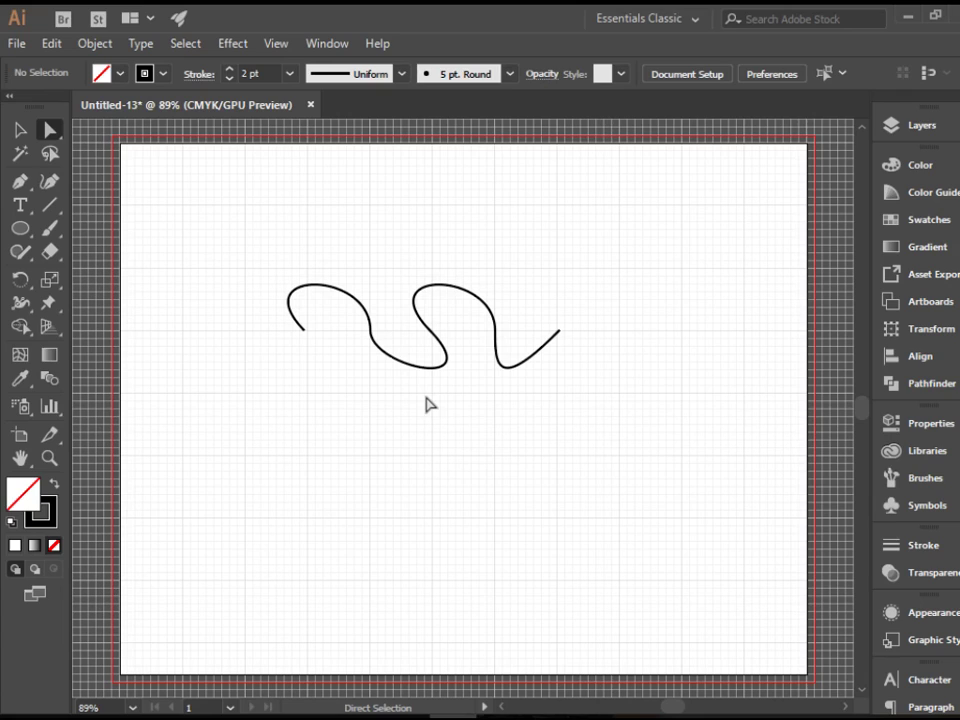
{"action": "mouse_move", "coordinate": [267, 265]}
{"action": "left_mouse_down"}
{"action": "mouse_move", "coordinate": [684, 414]}
{"action": "mouse_move", "coordinate": [675, 440]}
{"action": "left_mouse_up"}
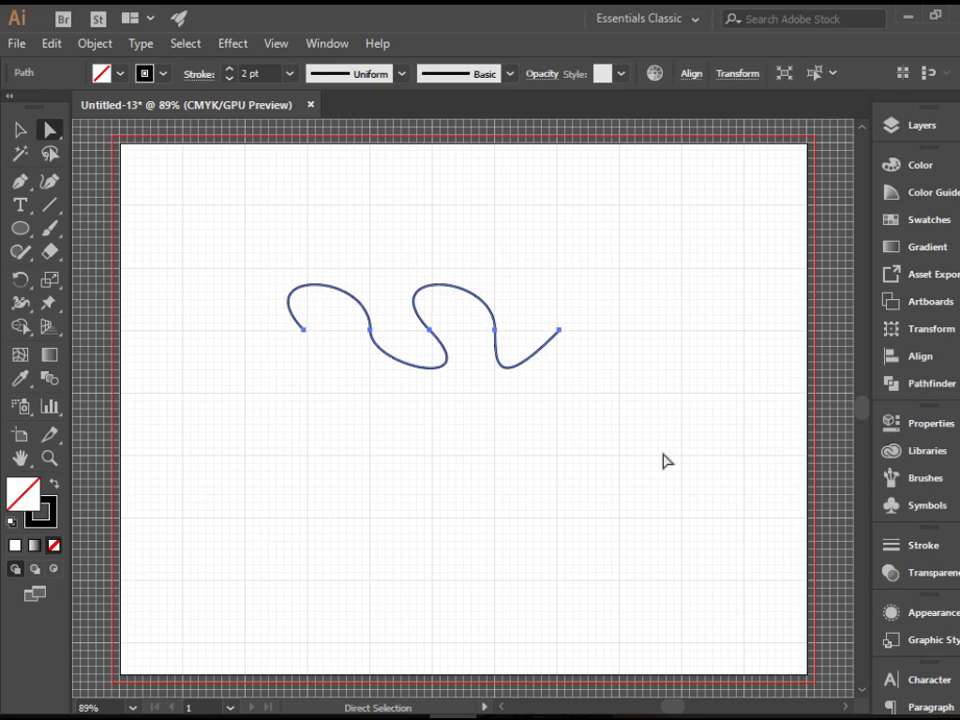
{"action": "left_click", "coordinate": [665, 459]}
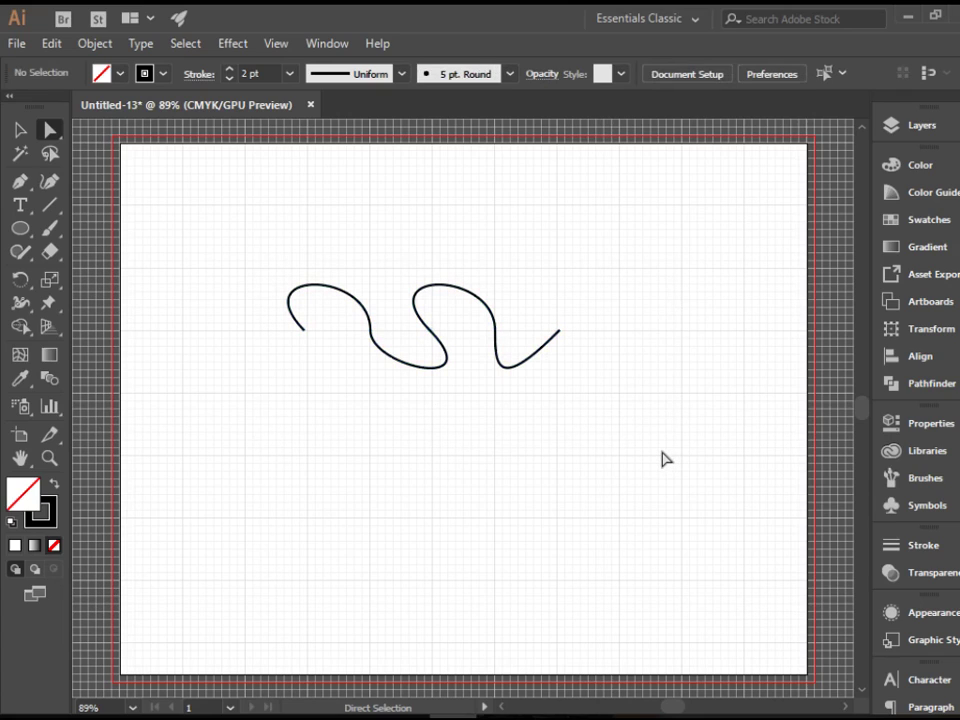